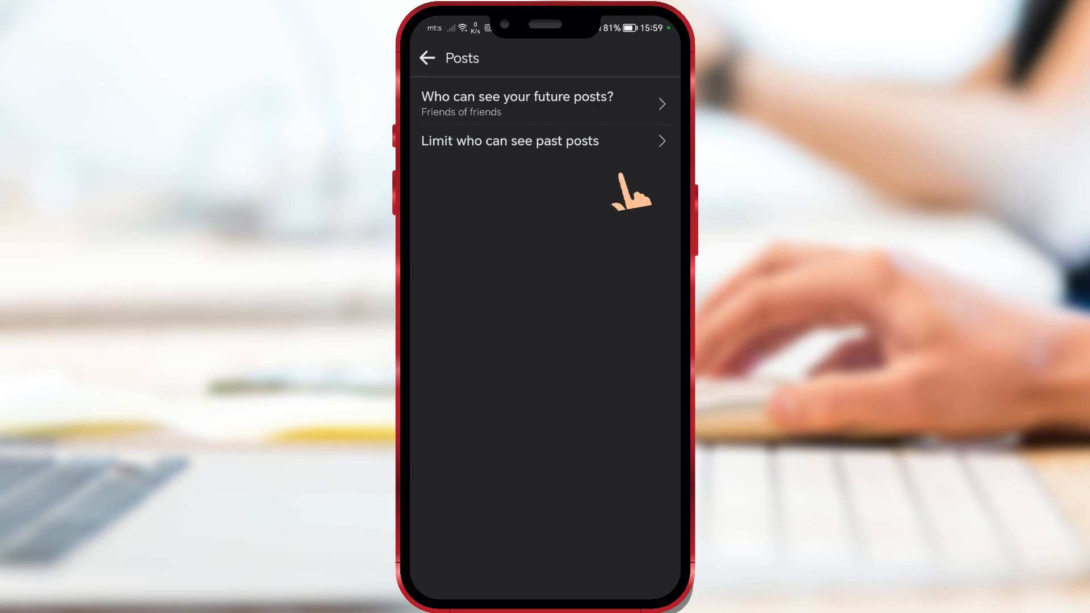
# - Start limiting all past posts so the limit-past-posts confirmation appears
pyautogui.click(608, 142)
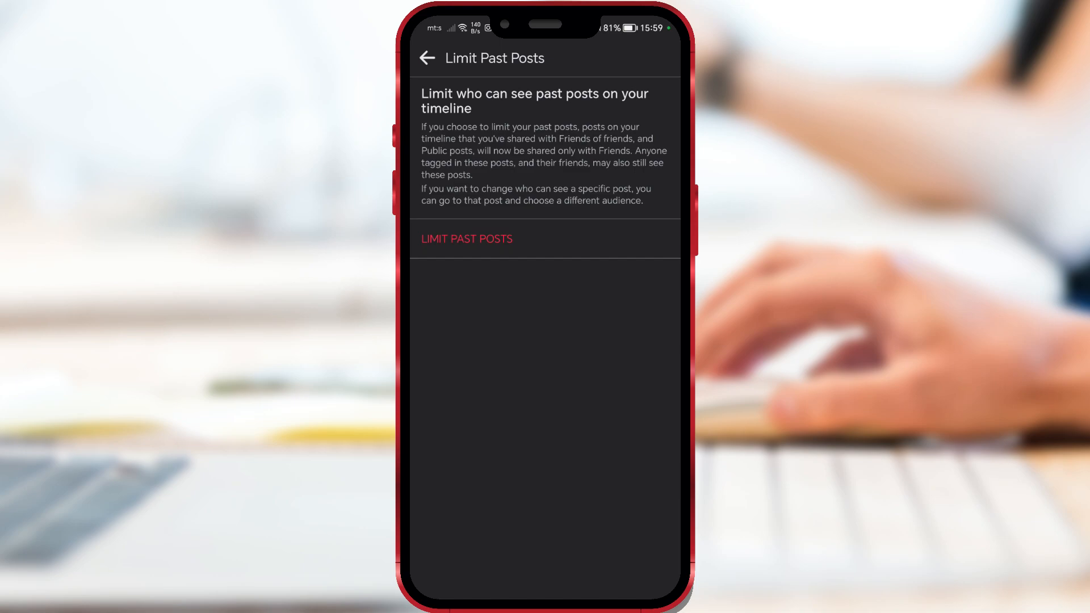
pyautogui.click(467, 241)
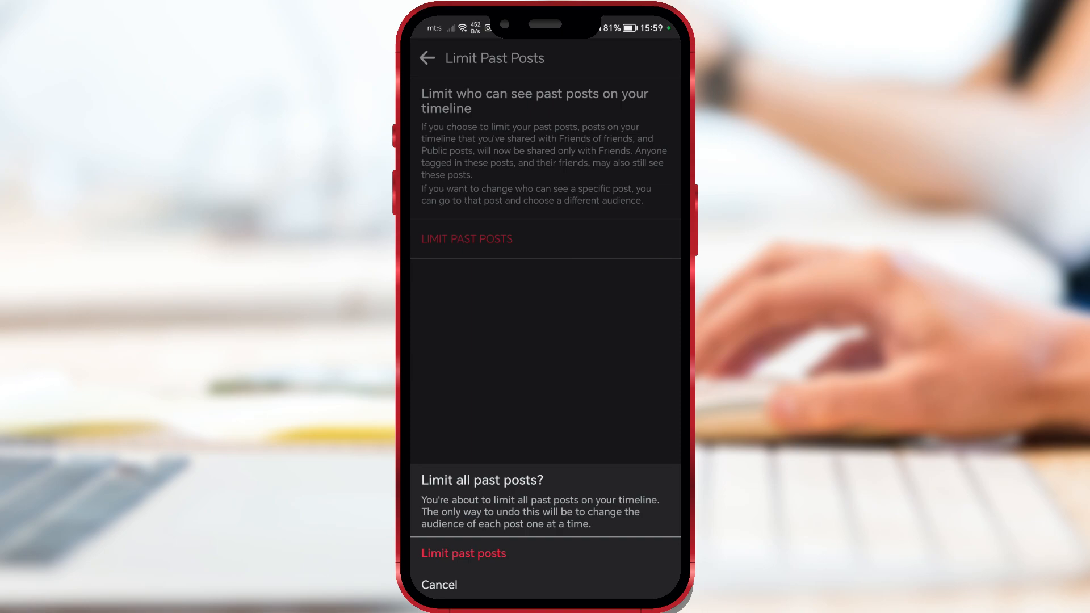
# - Cancel without limiting past posts, then expand future-posts audience to show Specific friends and Only me
pyautogui.click(464, 553)
pyautogui.moveTo(417, 375); pyautogui.dragTo(545, 376)
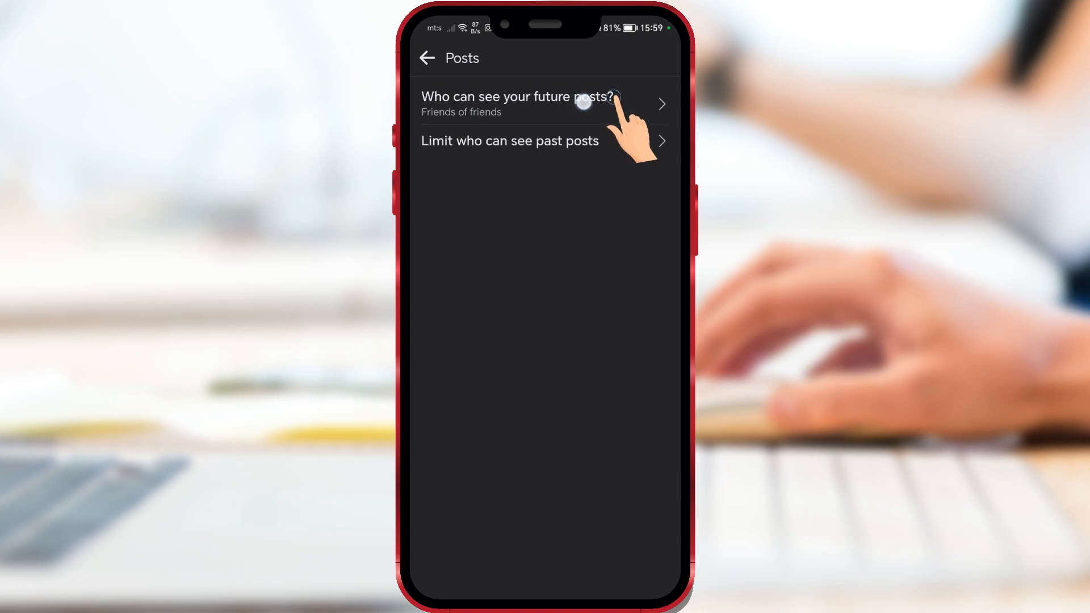
pyautogui.click(584, 101)
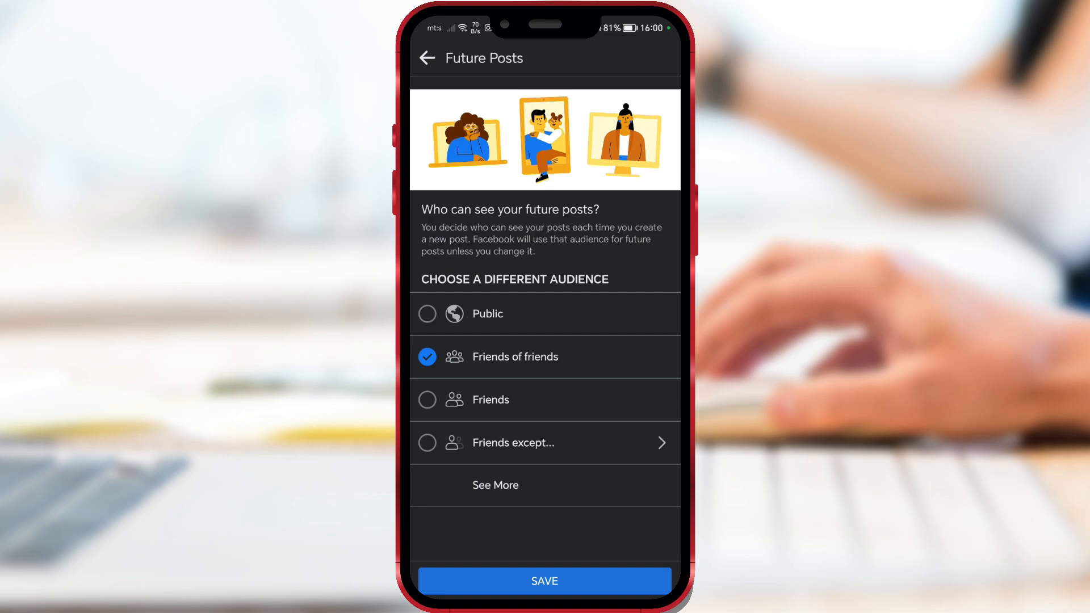
pyautogui.click(535, 486)
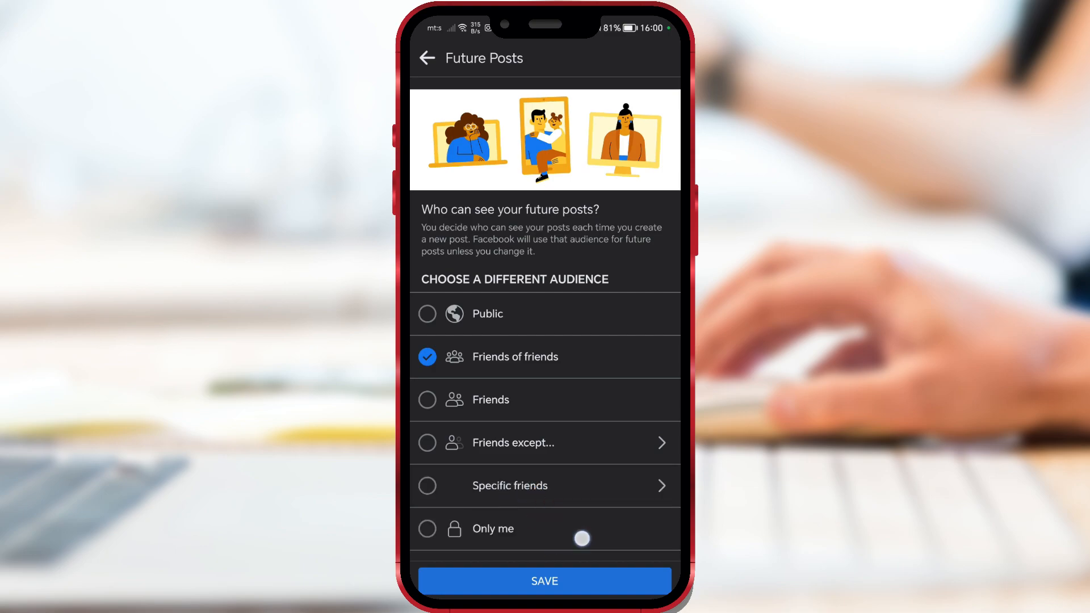